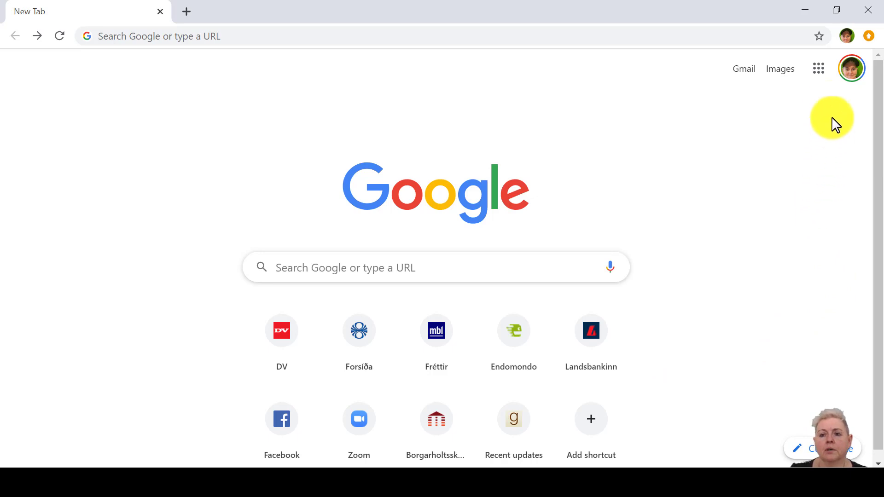
Open YouTube from the Google apps and choose Kennslumyndbönd as the active account
left_click(819, 71)
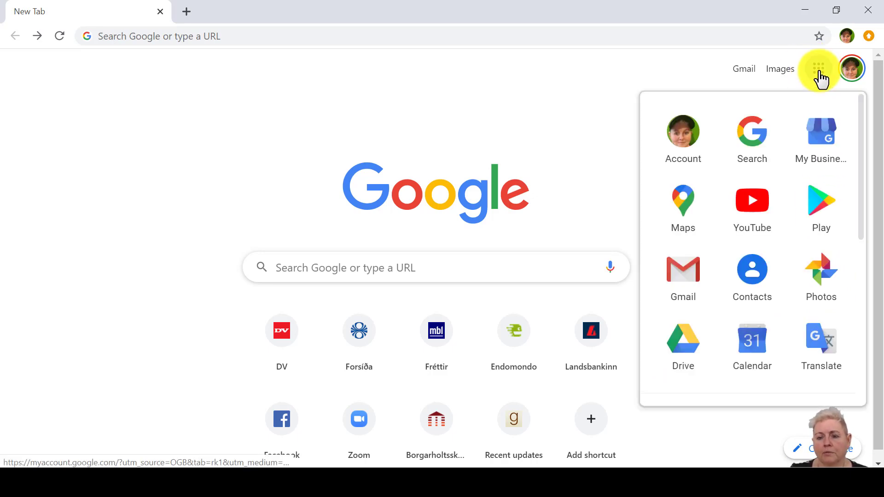
left_click(759, 220)
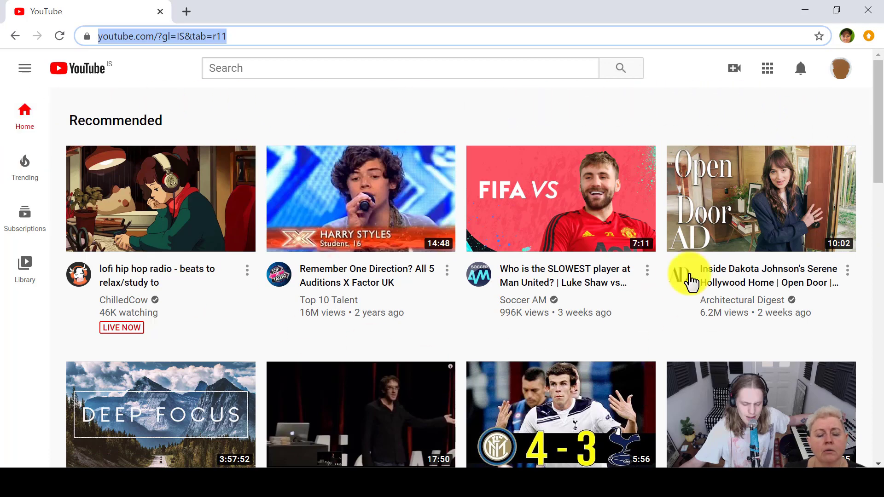
left_click(843, 76)
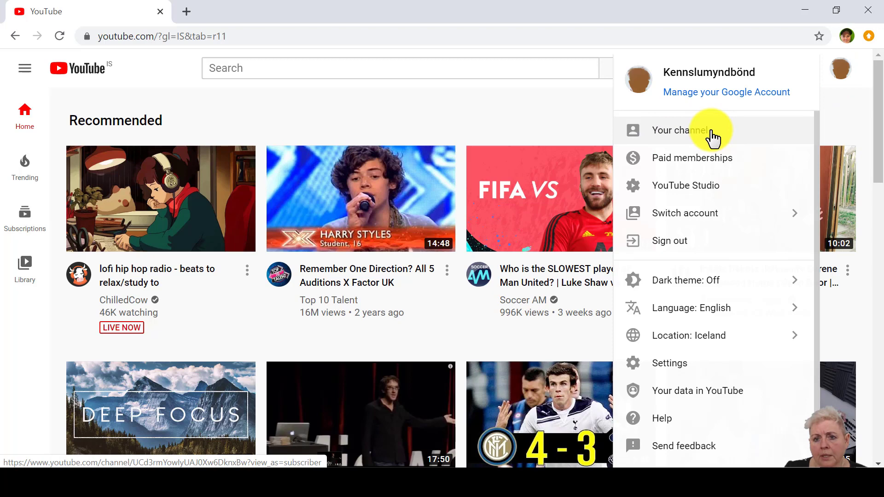
left_click(684, 224)
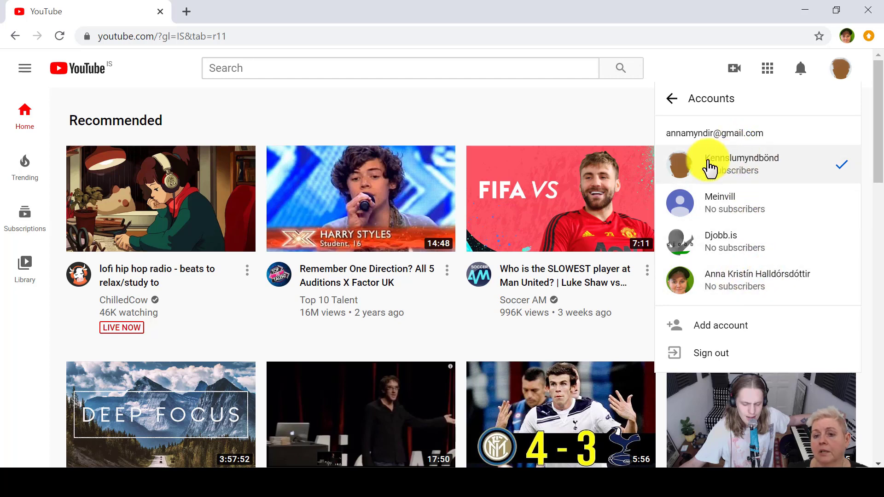
left_click(731, 168)
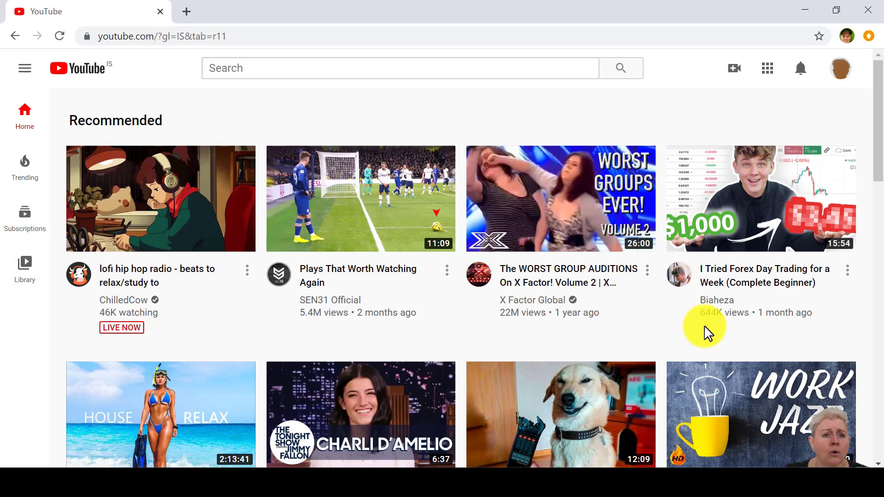
Open the account's own channel page and look through the uploads on its home section
left_click(840, 70)
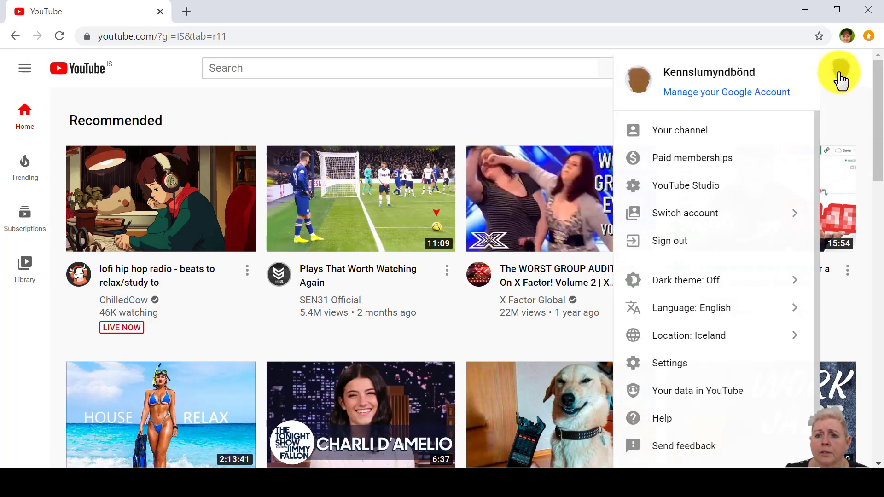
left_click(688, 131)
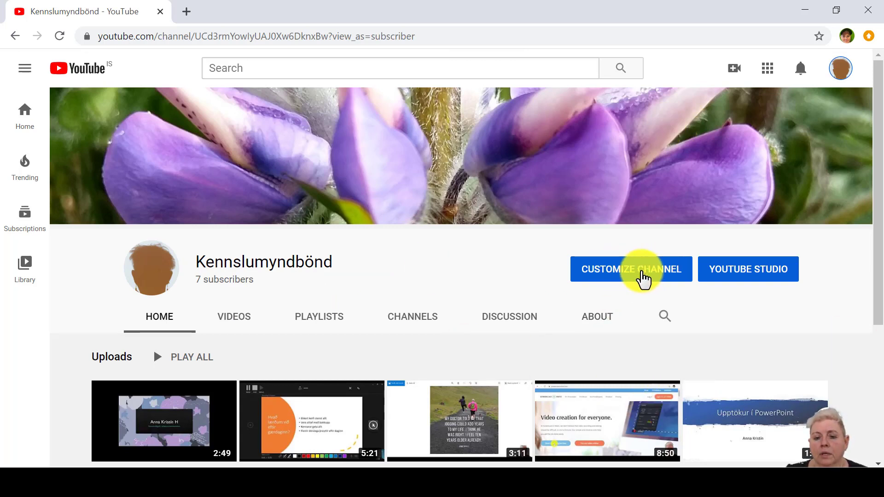
mouse_move(296, 185)
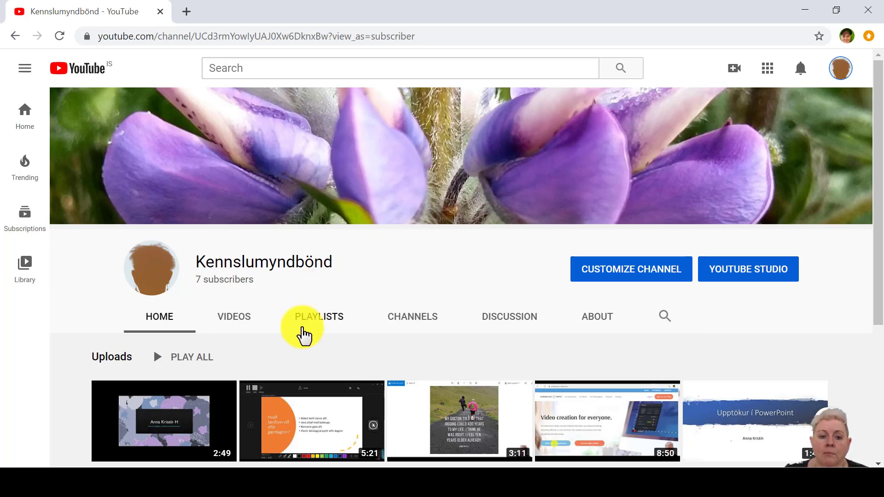
scroll(428, 261, "down", 3)
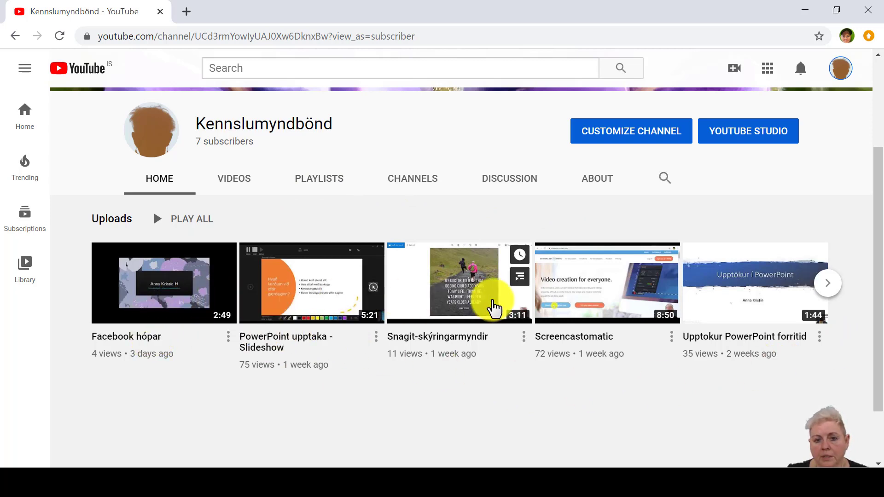
left_click(829, 291)
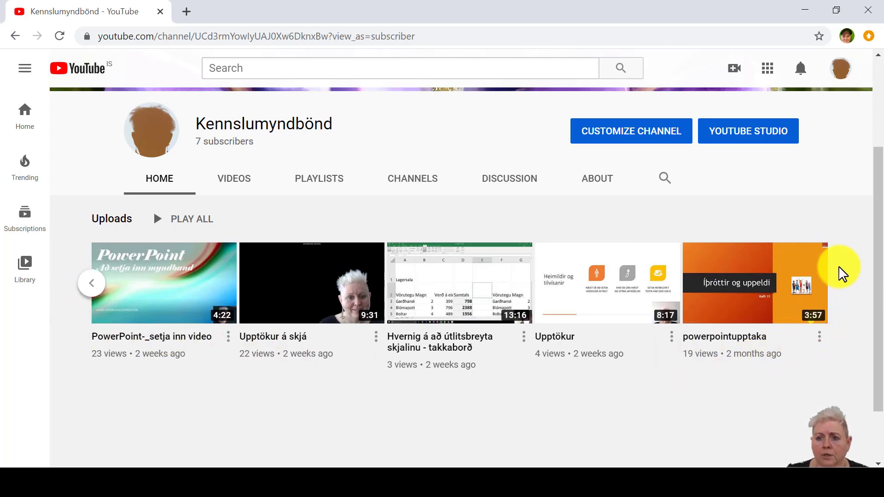
left_click(92, 287)
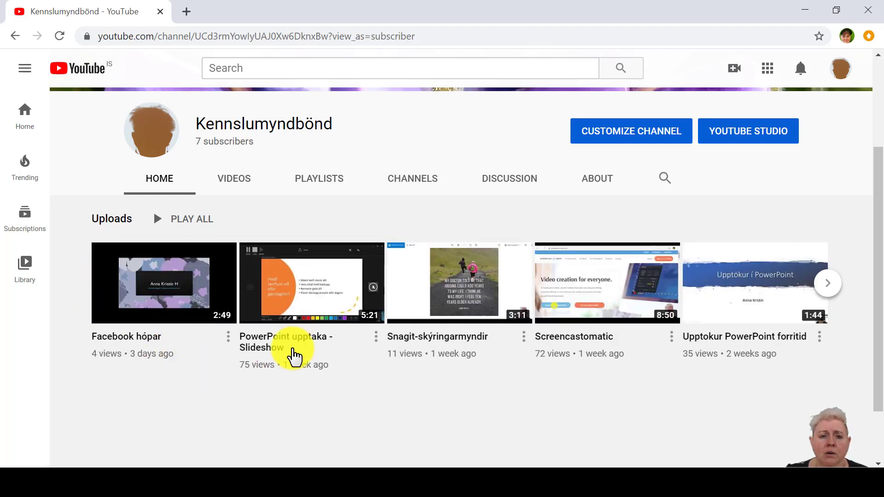
Browse the channel's full list of uploaded videos
left_click(236, 184)
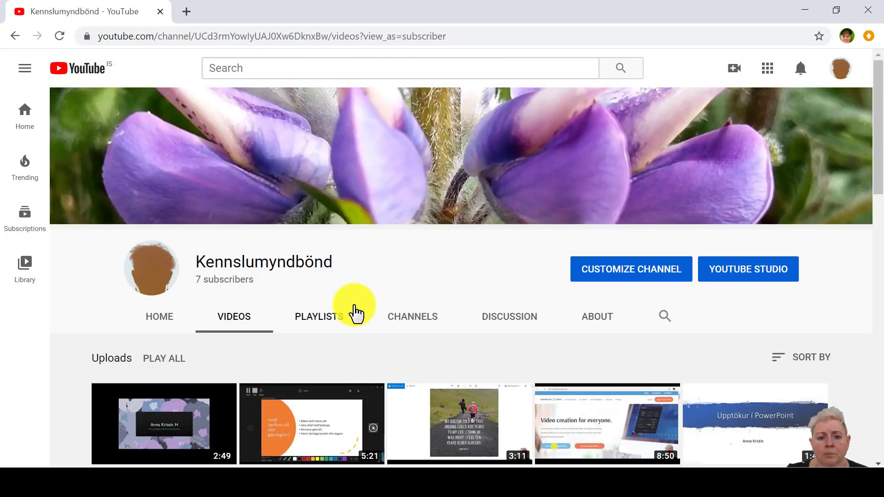
scroll(381, 341, "down", 15)
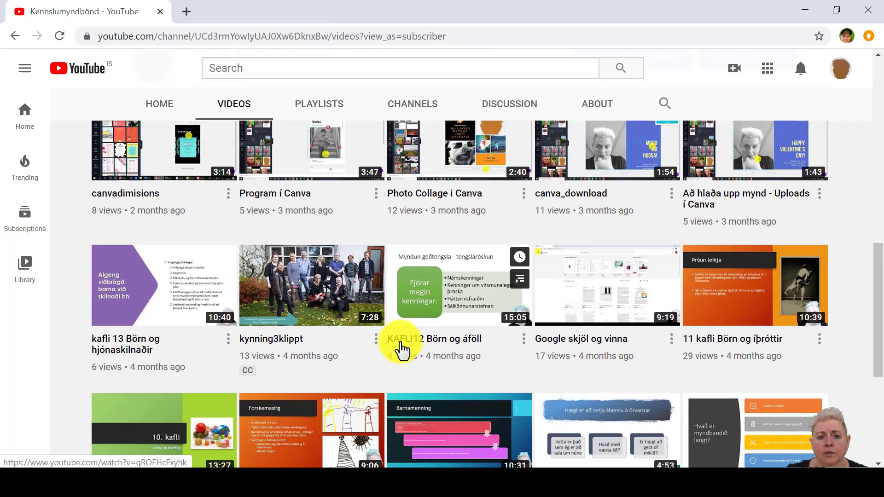
scroll(402, 351, "down", 4)
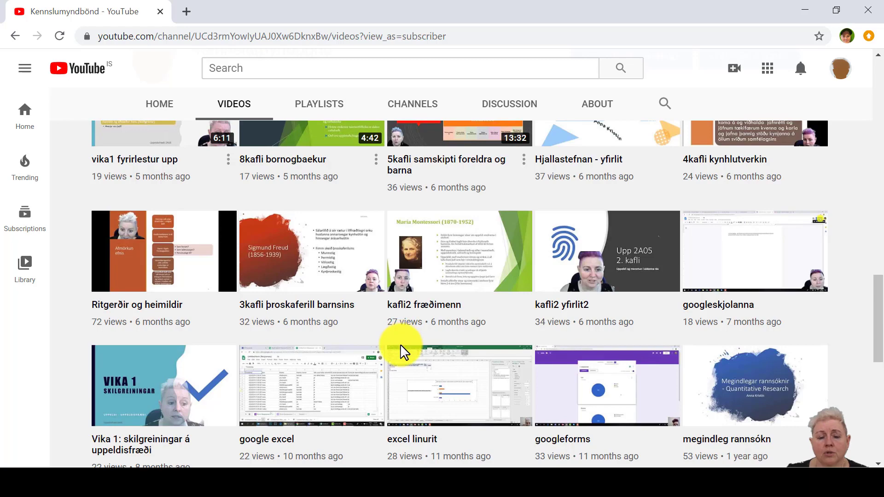
scroll(400, 346, "up", 20)
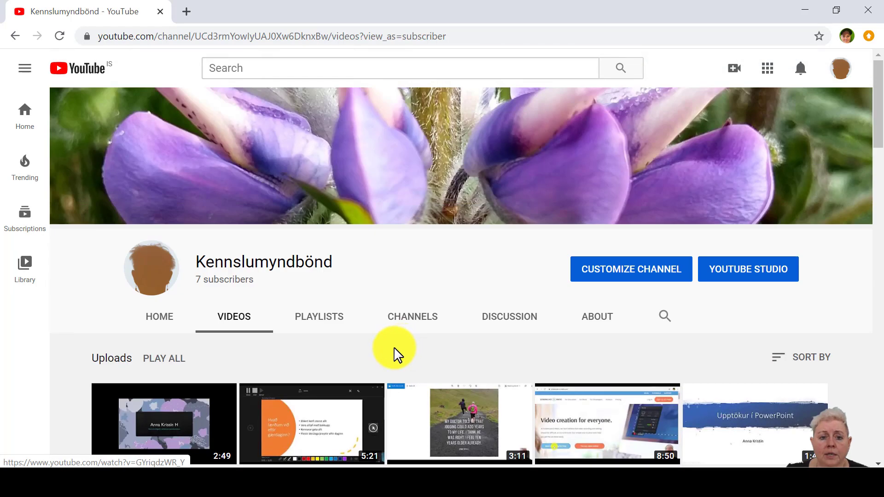
Review the created playlists on the channel
left_click(322, 319)
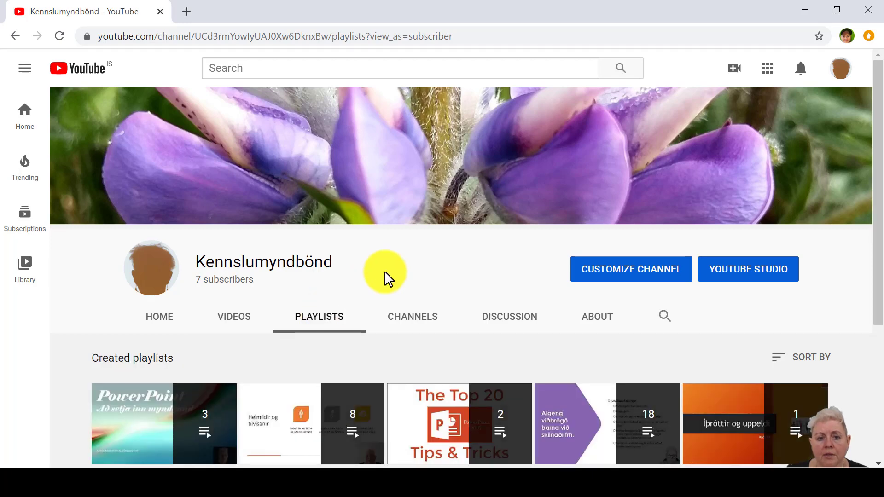
scroll(385, 277, "down", 2)
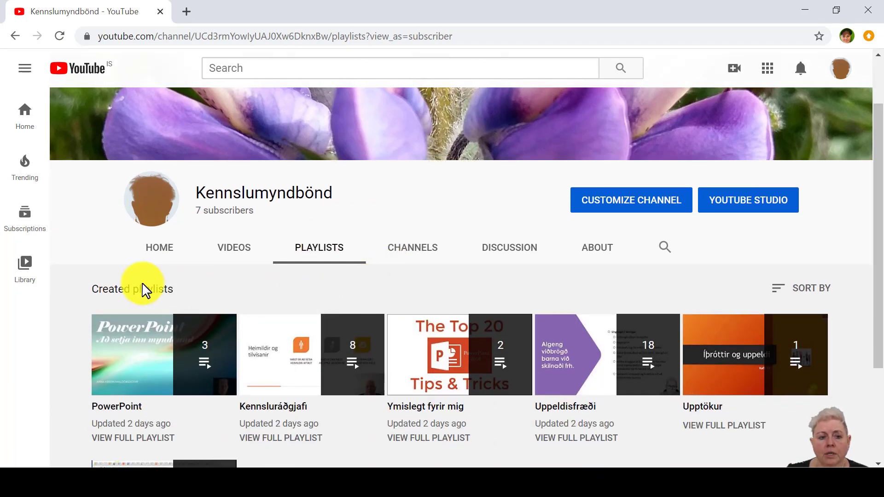
scroll(247, 302, "down", 3)
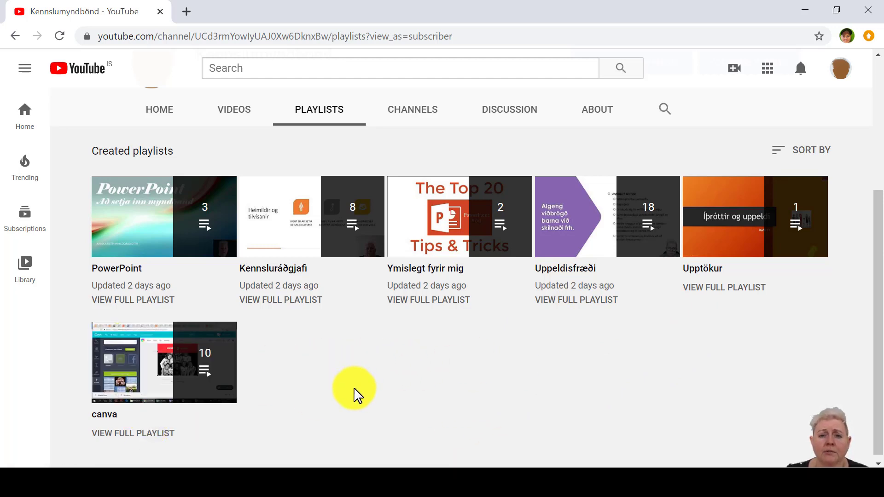
scroll(355, 390, "up", 5)
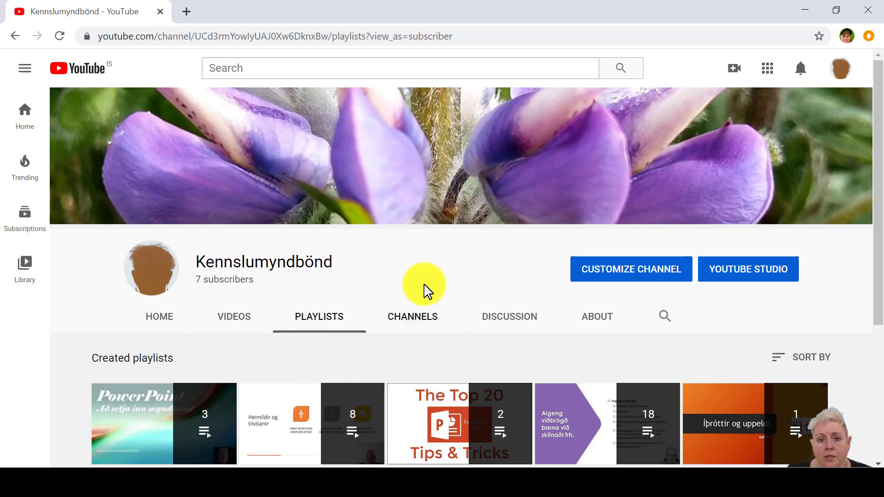
Upload the video file prufa from the computer's Videos folder to the channel
left_click(734, 70)
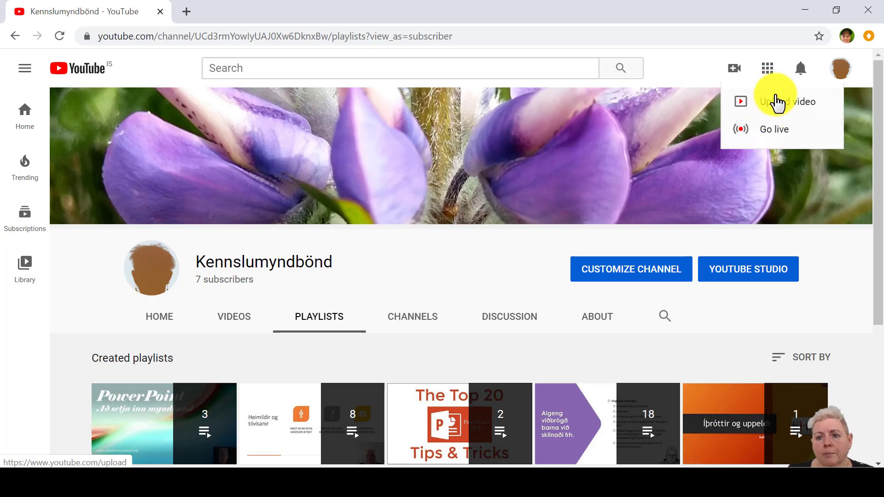
left_click(784, 111)
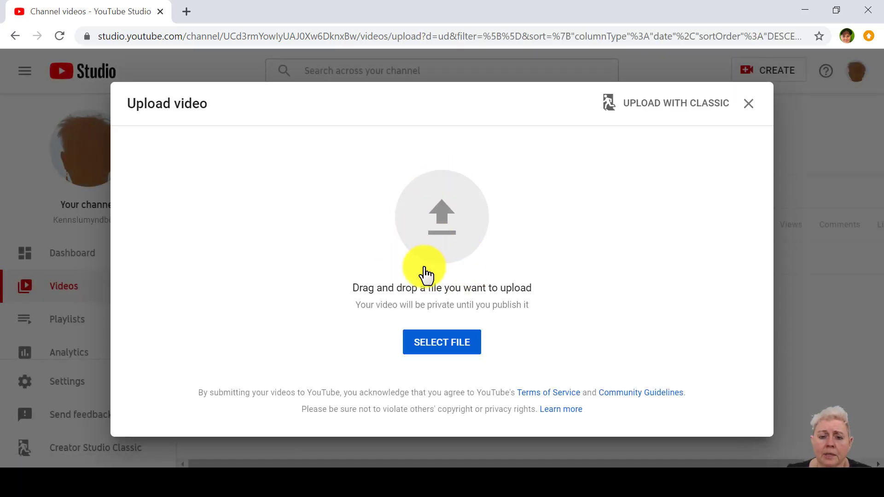
left_click(443, 344)
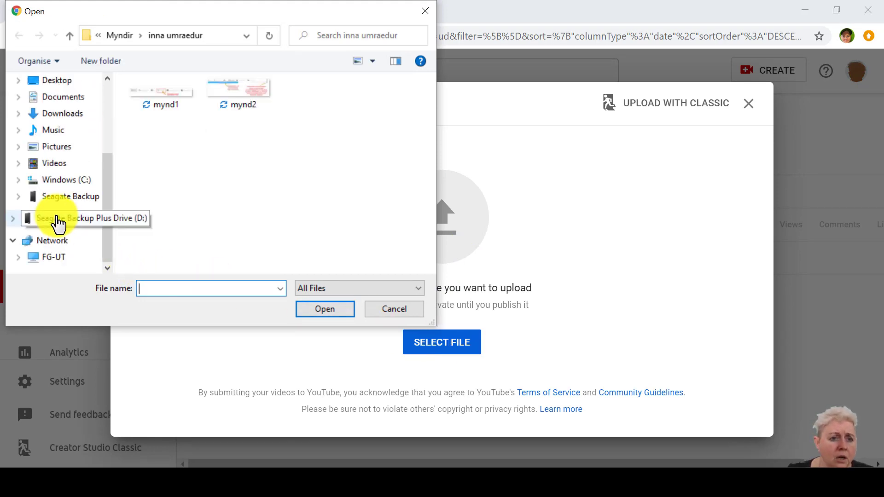
left_click(54, 164)
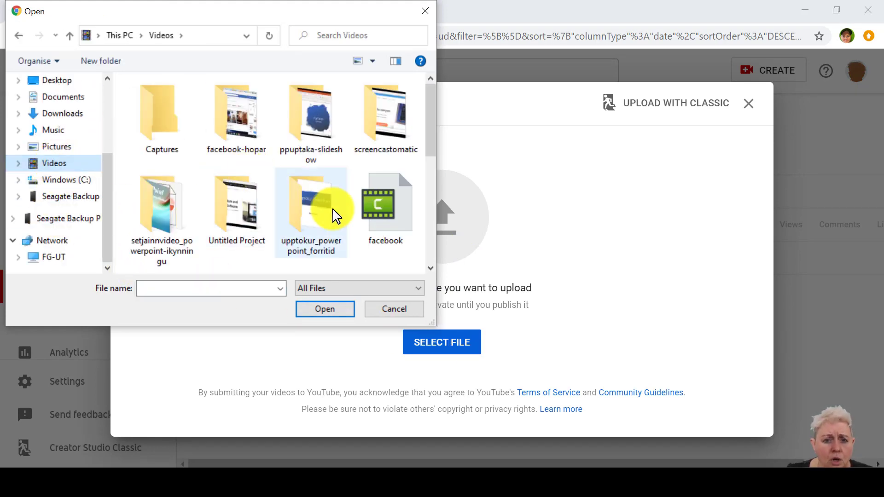
scroll(430, 132, "down", 5)
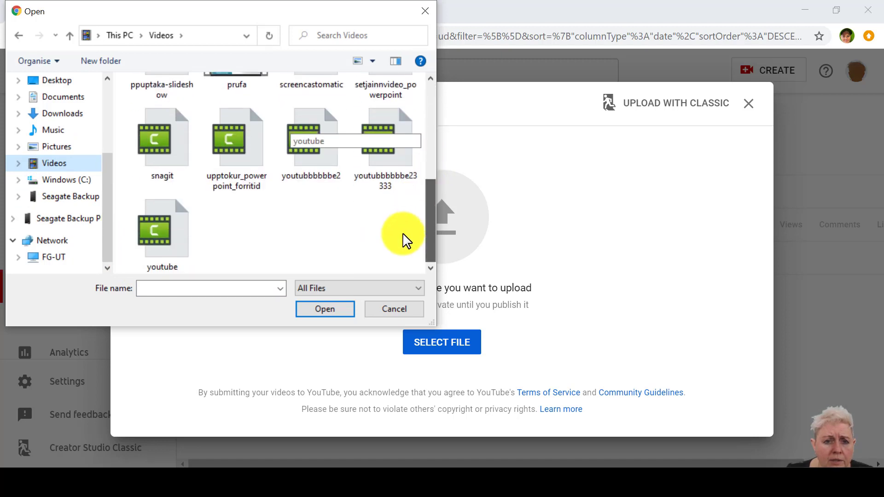
scroll(407, 217, "up", 3)
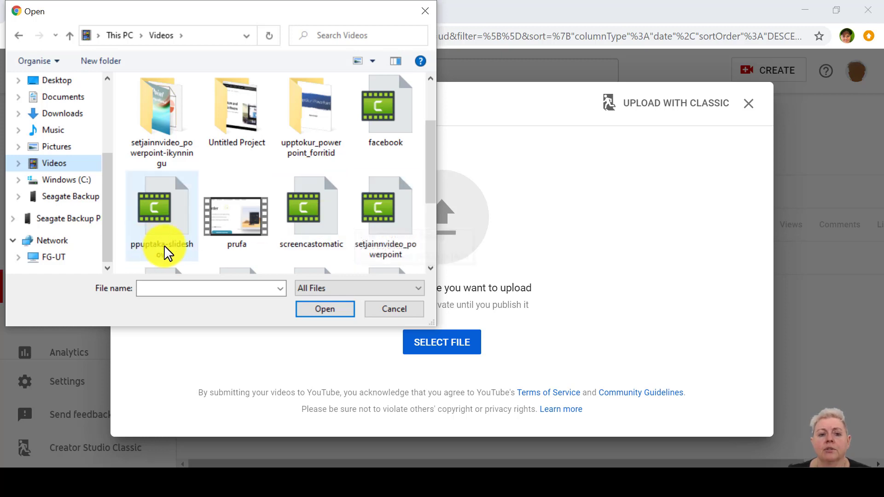
left_click(241, 222)
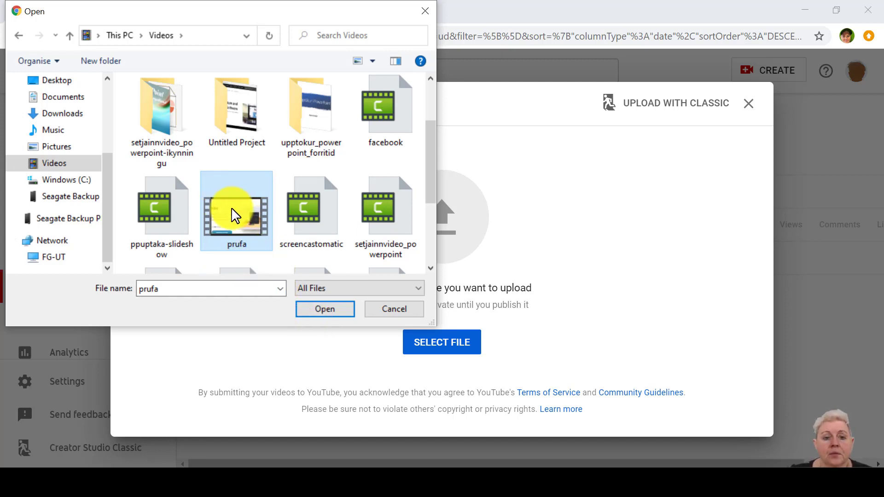
left_click(325, 309)
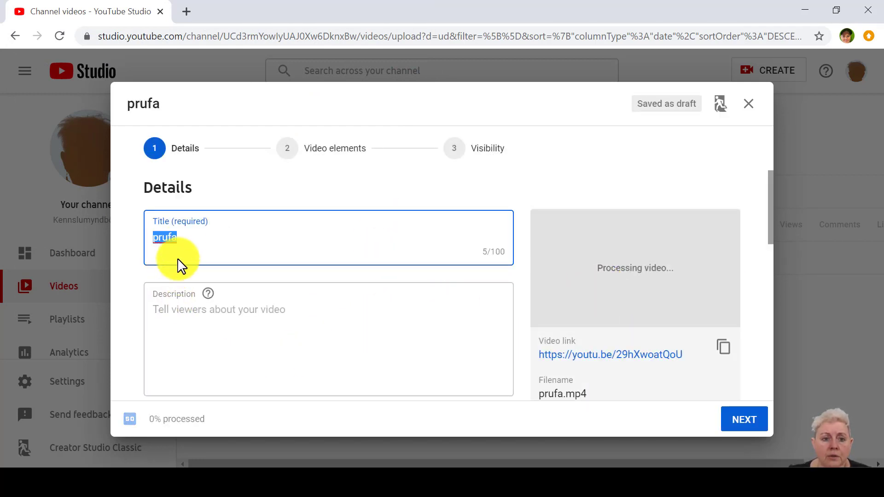
Replace the video's title with "dfhdfhdfh" and enter "hdfhdfhhdfdfh" as its description
left_click_drag(198, 237, 121, 245)
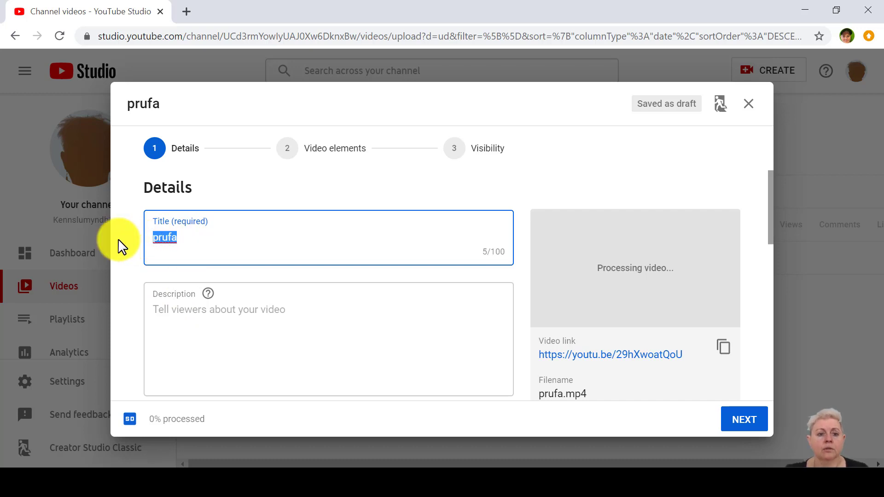
type("dfhdfhdfh")
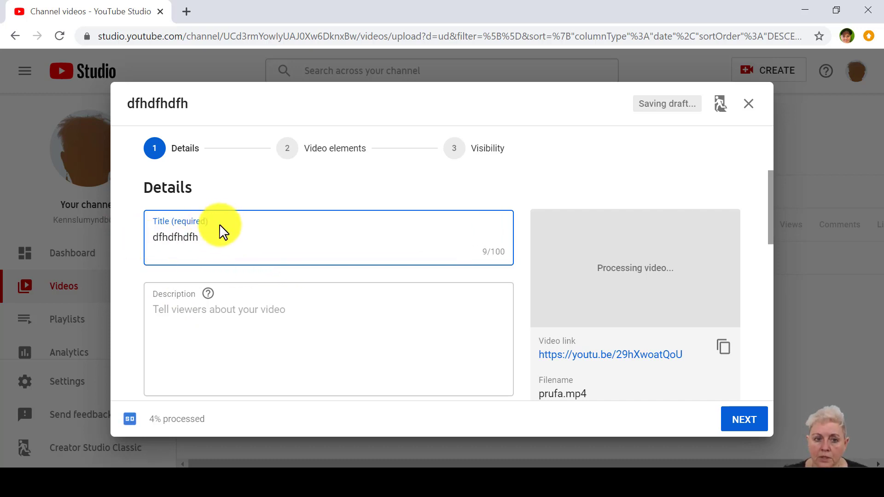
left_click(244, 319)
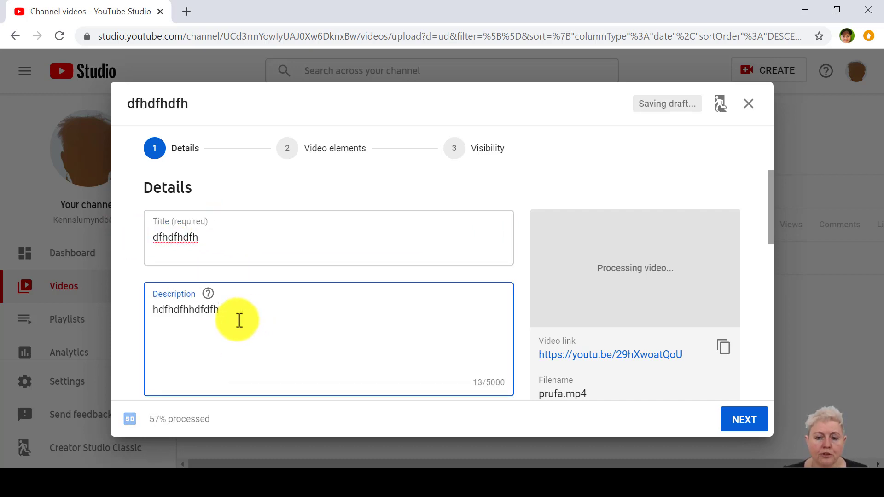
Add the uploaded video to the Uppeldisfræði playlist
scroll(280, 318, "down", 3)
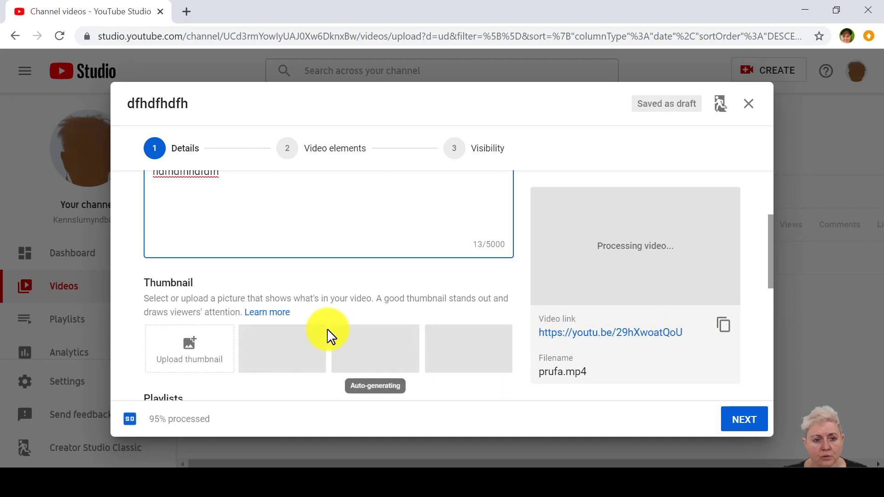
scroll(325, 336, "down", 3)
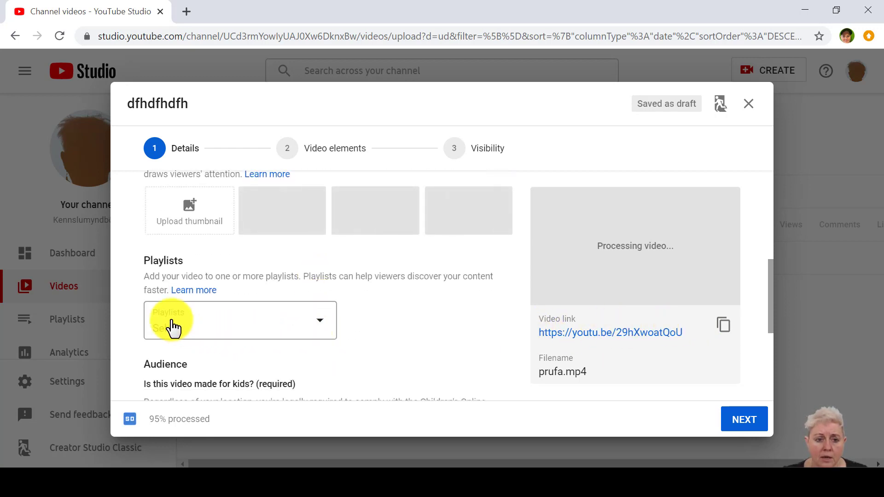
left_click(324, 327)
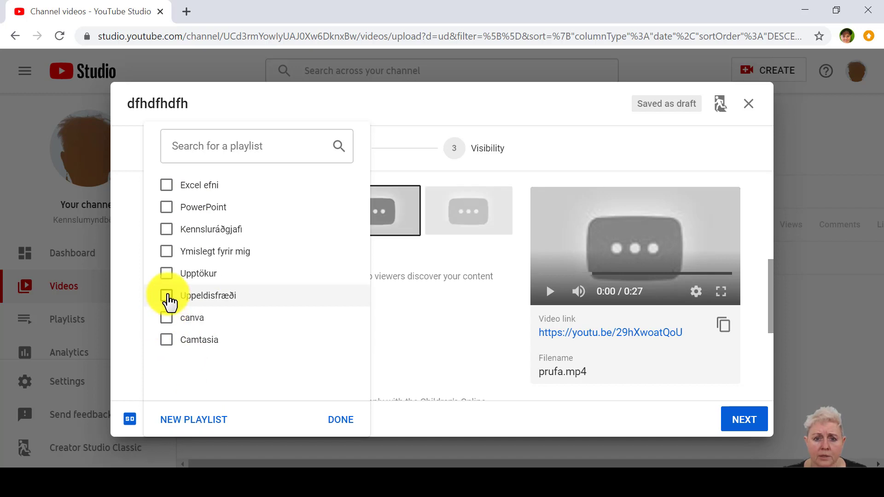
left_click(167, 297)
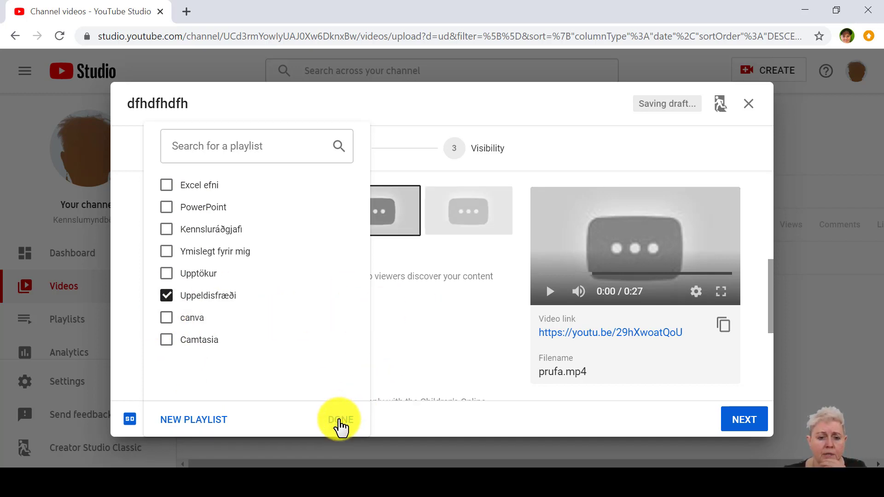
left_click(341, 421)
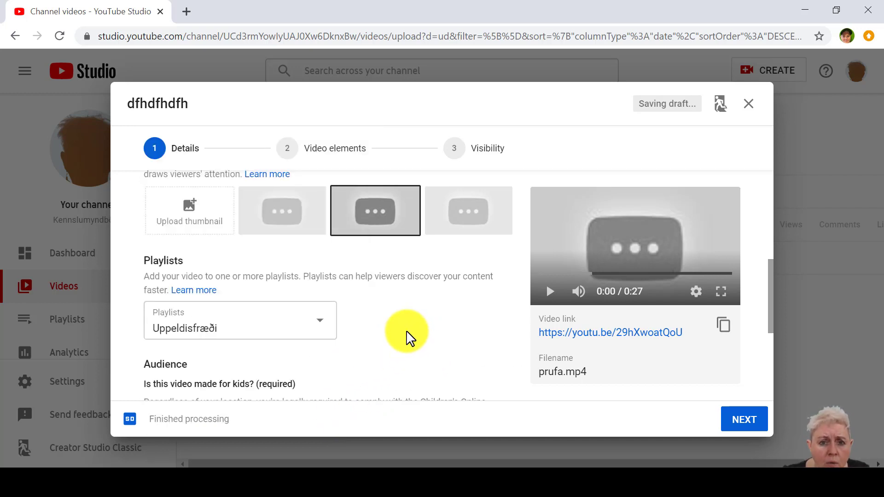
Upload the heimaskrifstofan image from the Pictures folder as the video's custom thumbnail
scroll(407, 332, "down", 3)
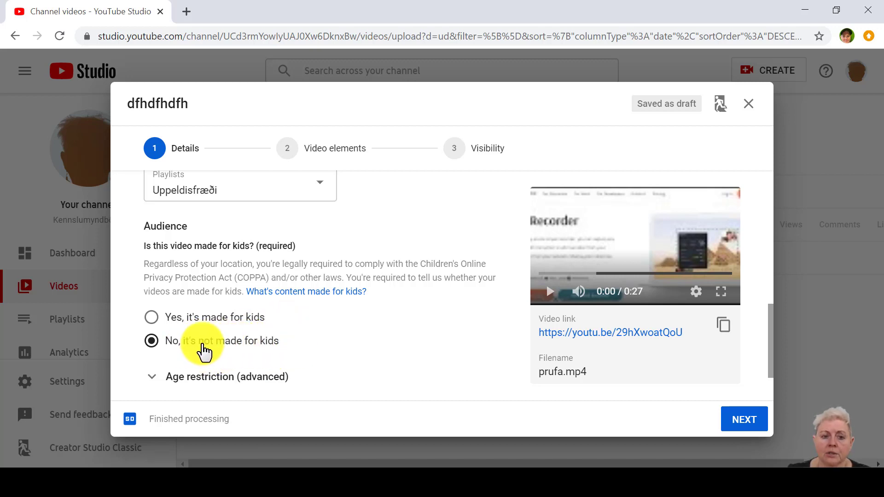
scroll(166, 351, "down", 2)
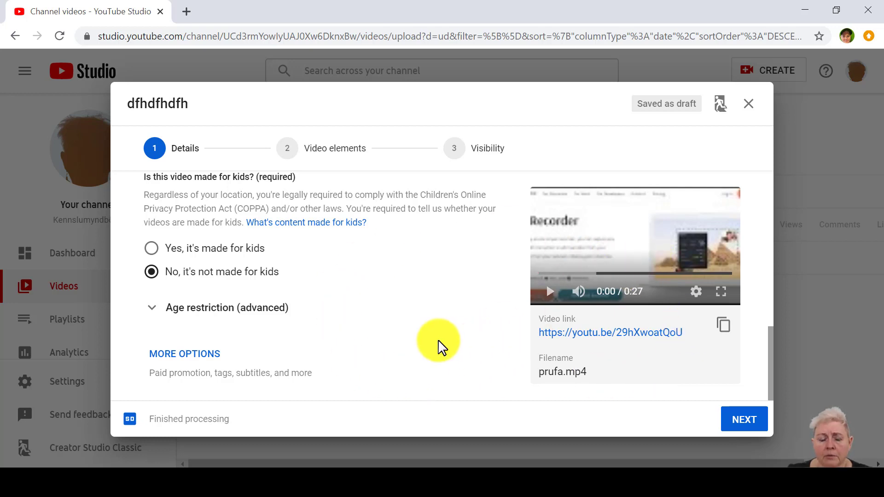
scroll(466, 355, "up", 2)
scroll(464, 354, "up", 3)
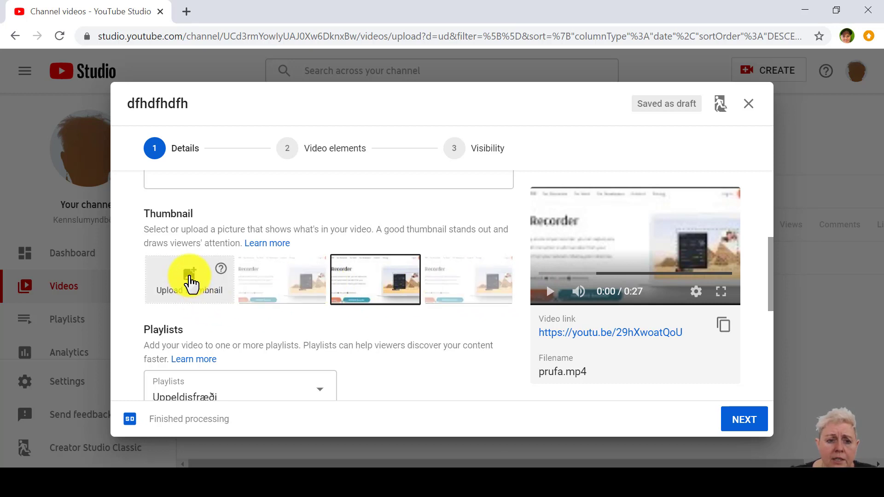
left_click(190, 284)
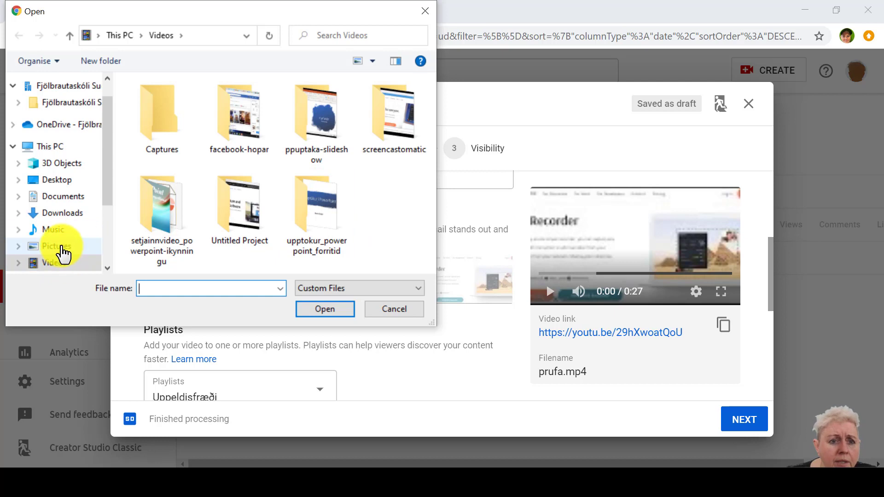
left_click(61, 253)
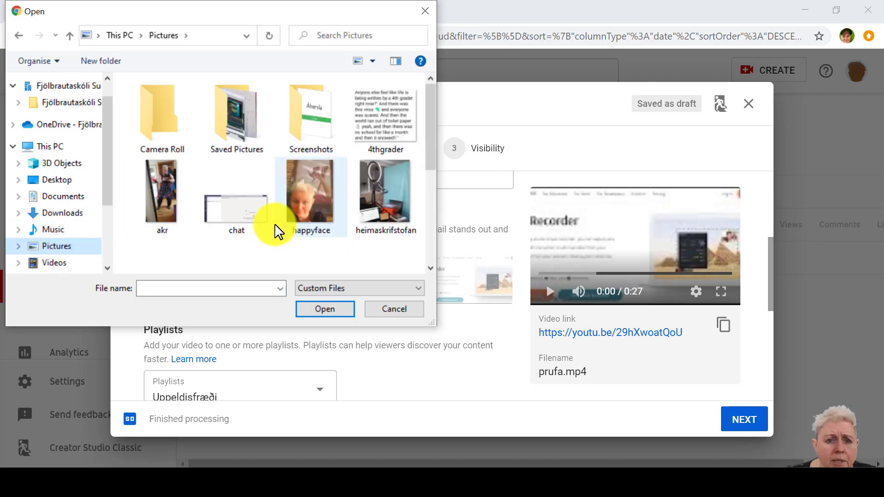
left_click(317, 196)
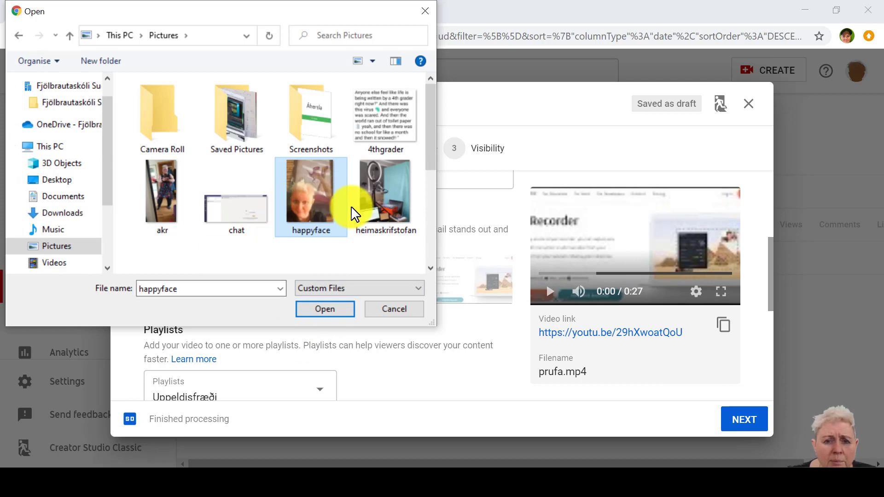
left_click(387, 205)
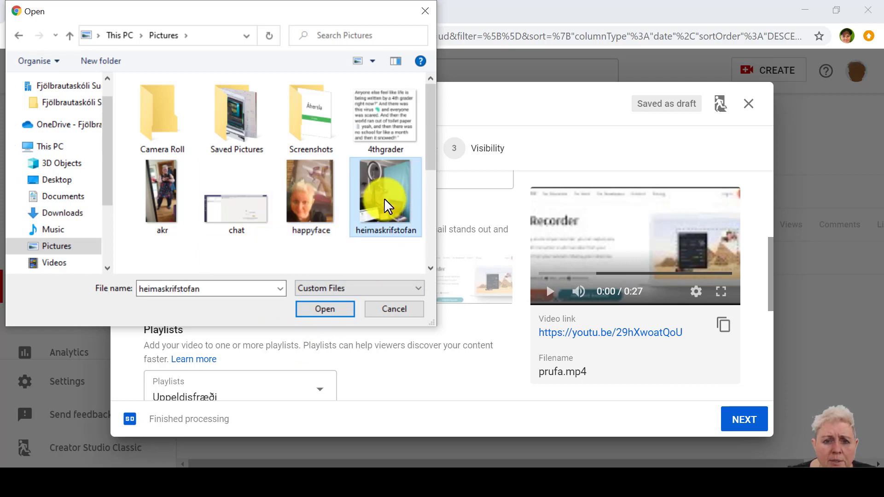
left_click(329, 312)
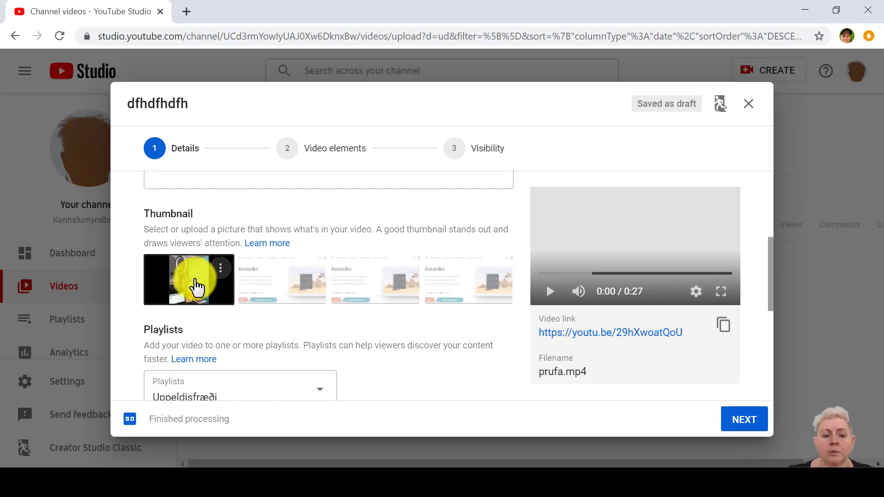
Finish the details stage and proceed to the visibility settings without adding an end screen or cards
scroll(455, 350, "down", 6)
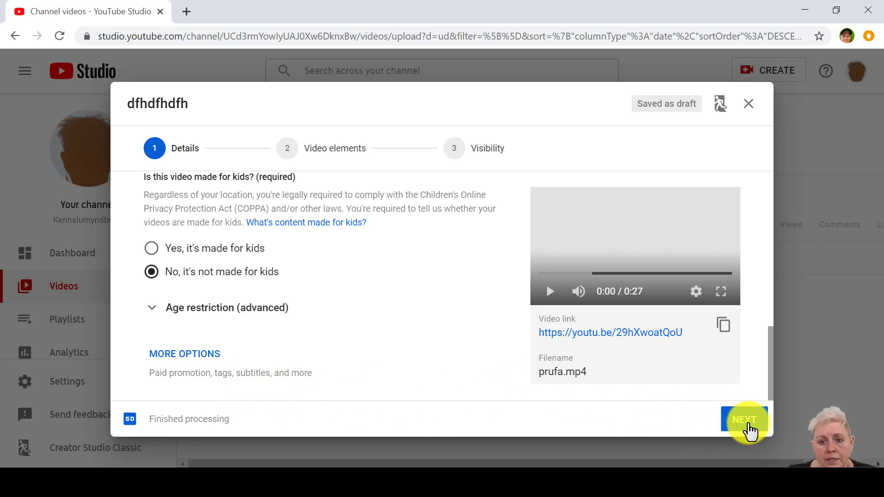
left_click(746, 421)
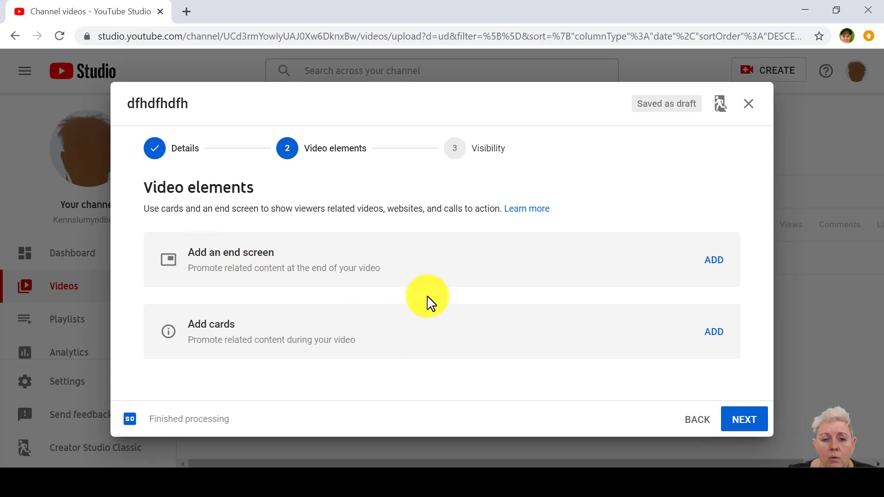
left_click(746, 420)
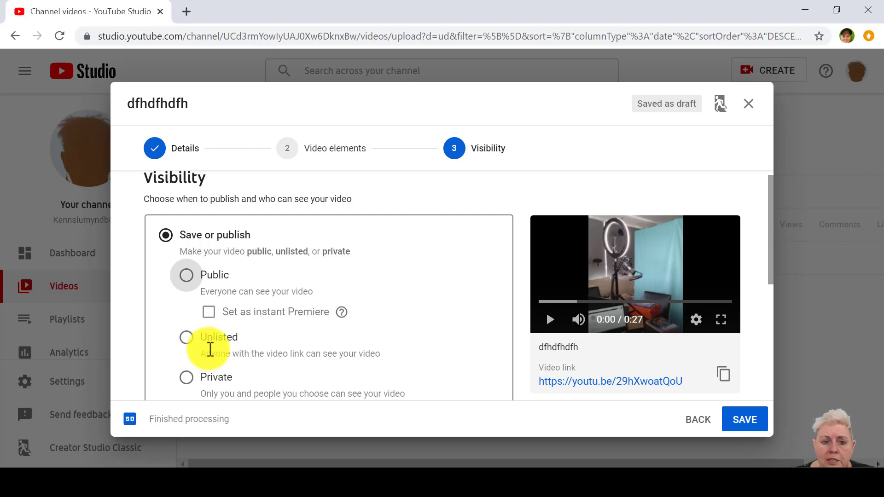
Try the Unlisted and Private visibility options for the video
left_click(187, 339)
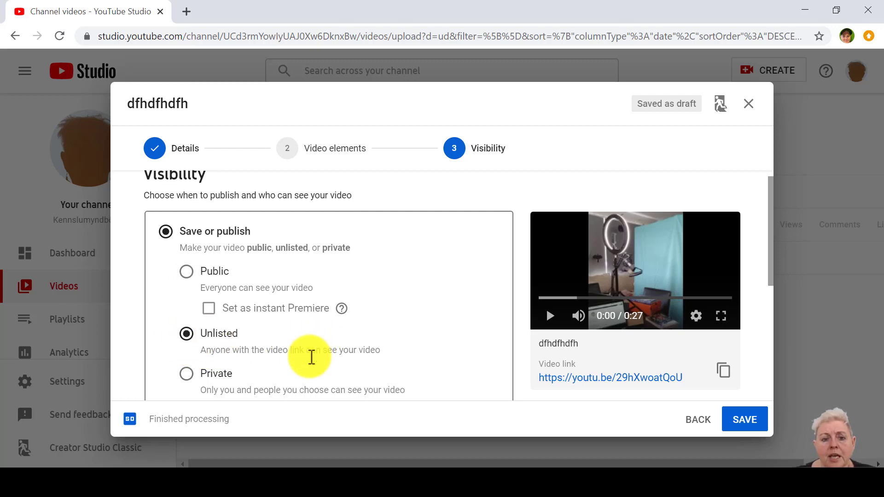
scroll(308, 350, "down", 2)
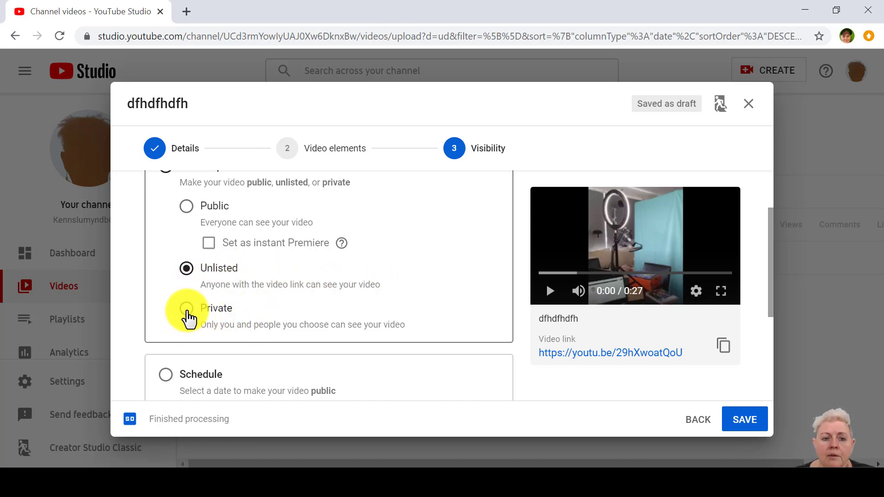
left_click(188, 313)
scroll(278, 312, "down", 1)
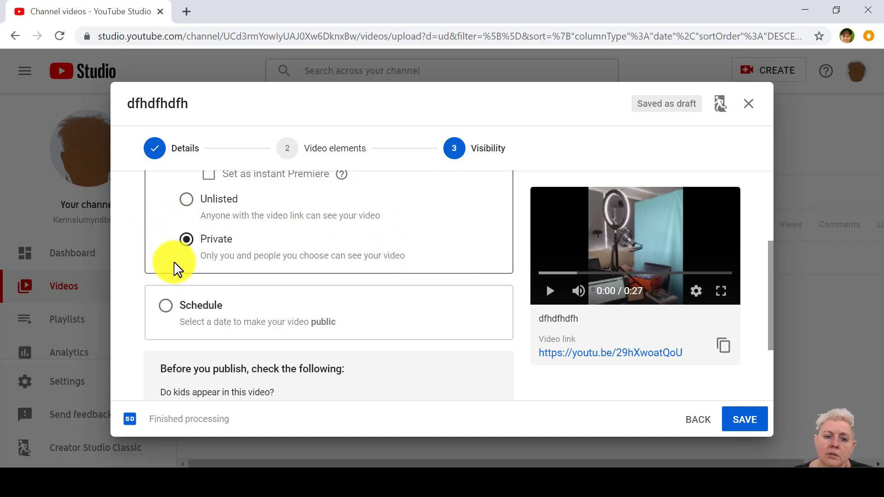
scroll(273, 293, "up", 3)
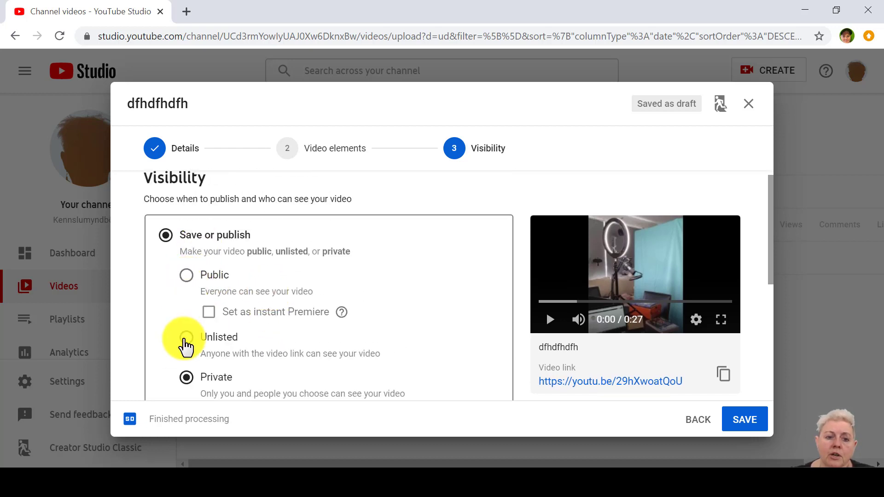
Set the video's visibility to Public and publish it
left_click(196, 276)
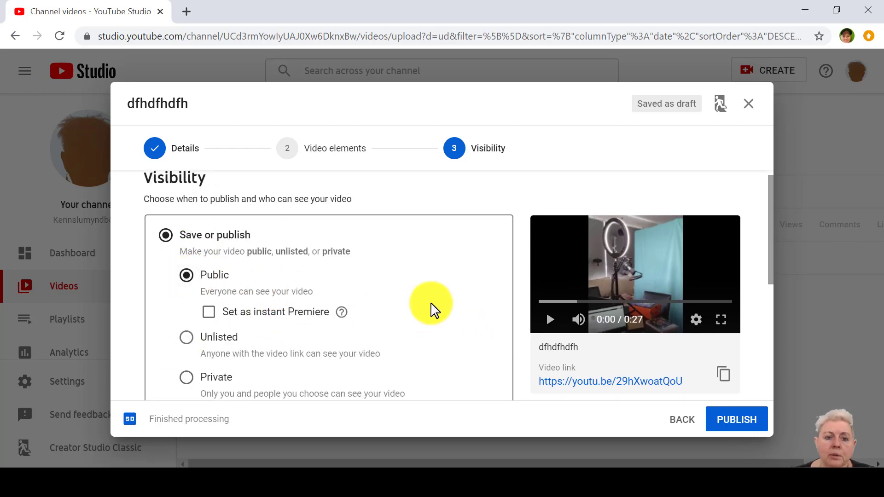
scroll(433, 306, "down", 2)
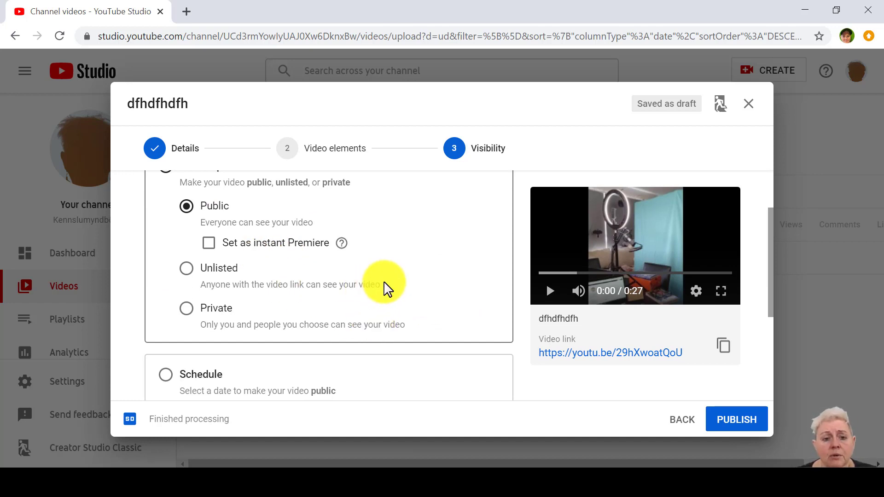
scroll(410, 281, "down", 2)
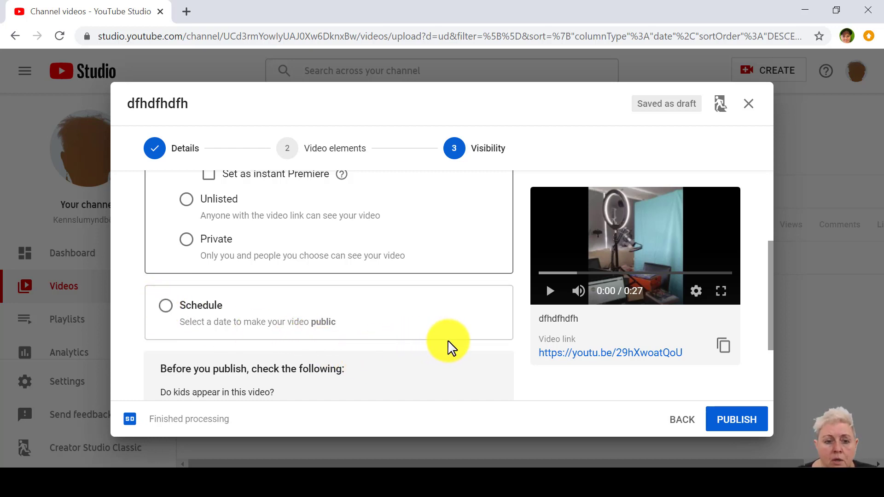
scroll(449, 346, "down", 3)
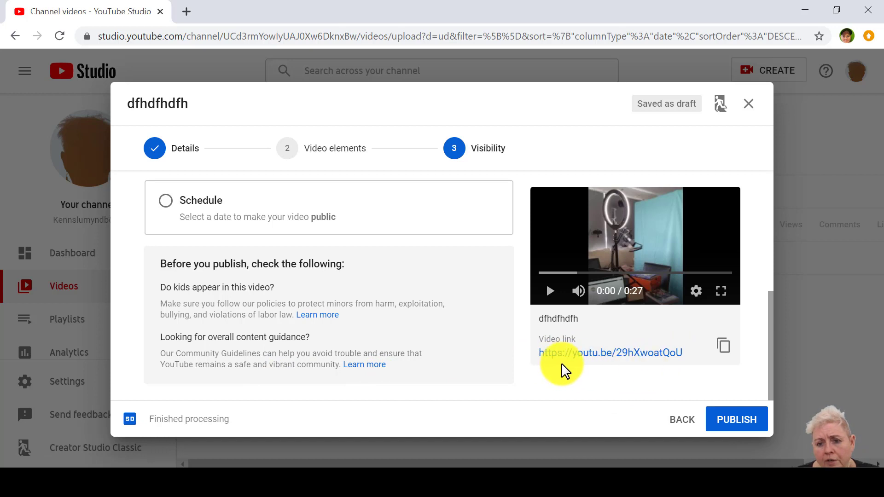
left_click(734, 420)
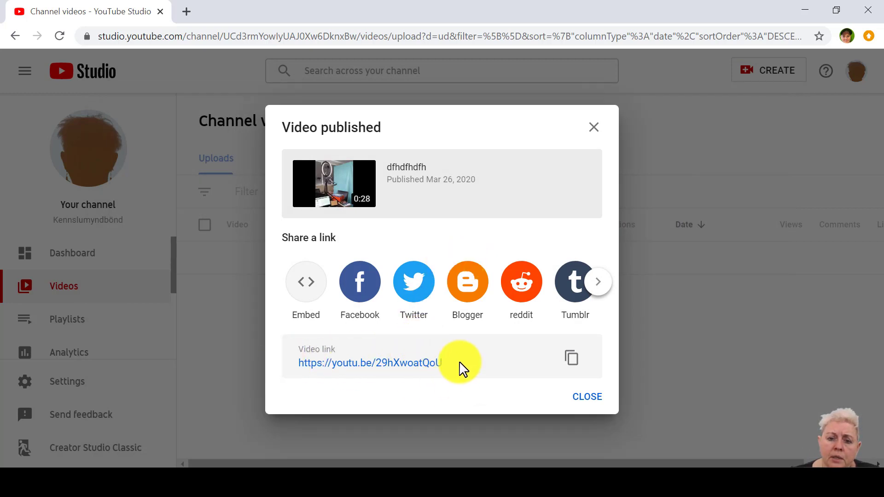
Look over the published video's link and sharing services, and close the publication dialog
left_click_drag(460, 370, 302, 361)
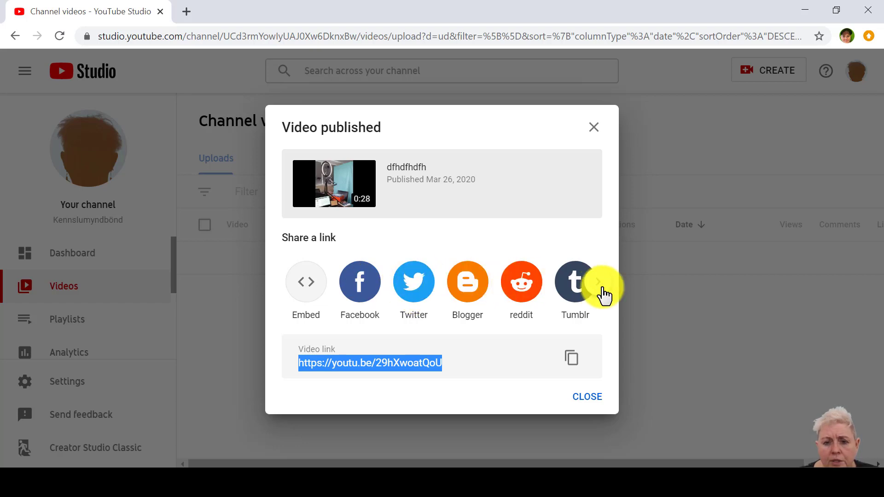
left_click(600, 283)
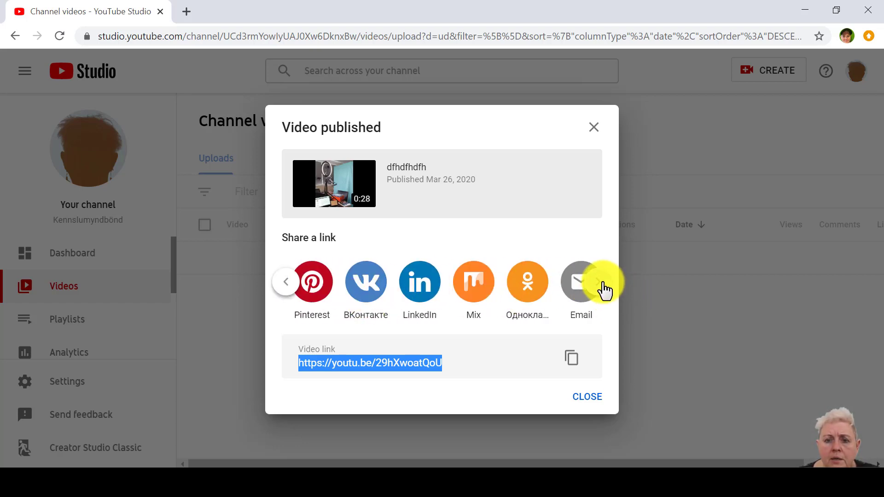
left_click(287, 287)
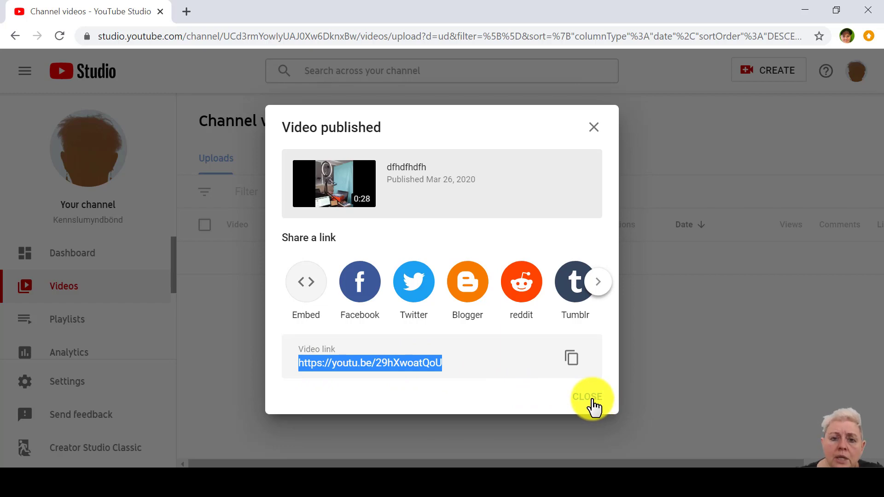
left_click(593, 396)
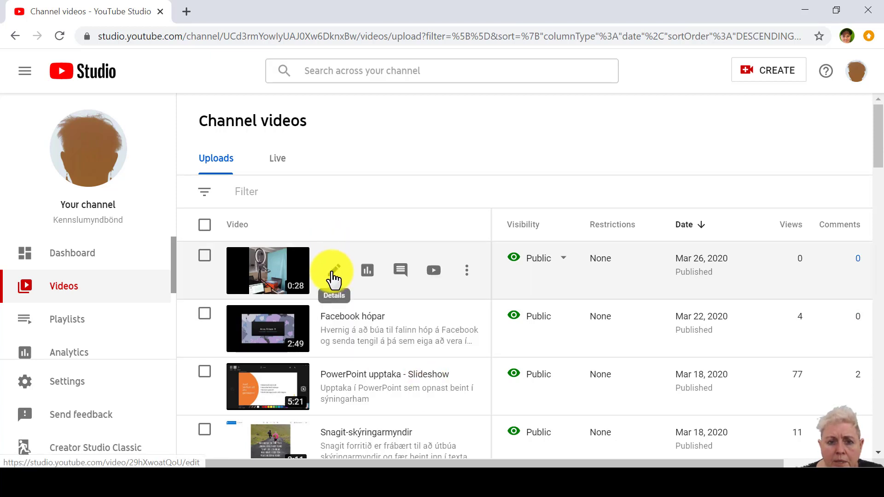
Open the details of the dfhdfhdfh video and review its title, description, thumbnail, audience and tag settings
left_click(335, 278)
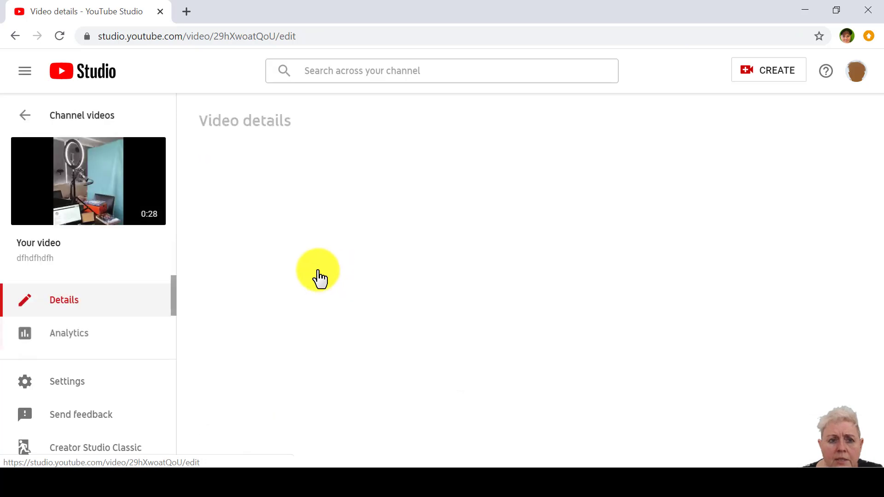
left_click(236, 220)
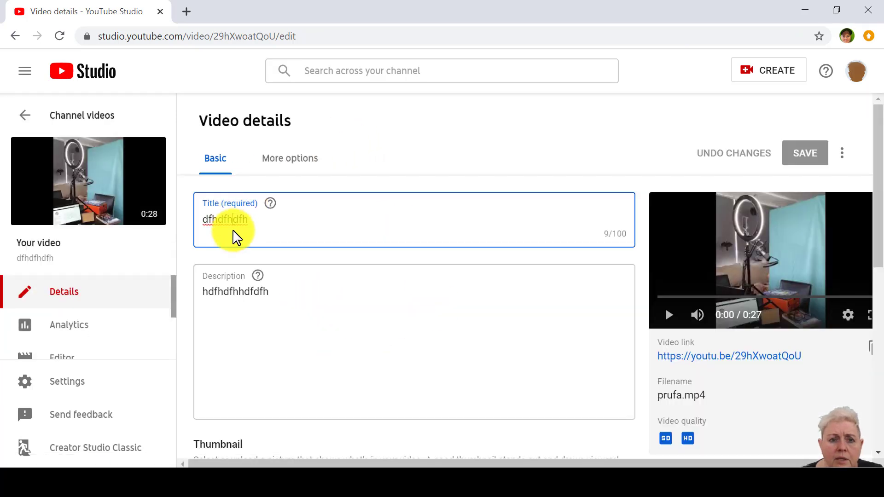
left_click(233, 292)
scroll(392, 348, "down", 3)
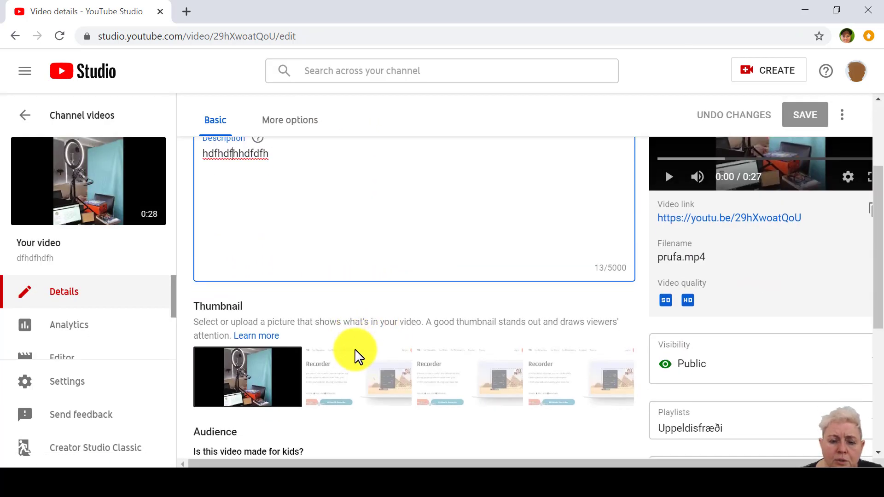
scroll(307, 367, "down", 5)
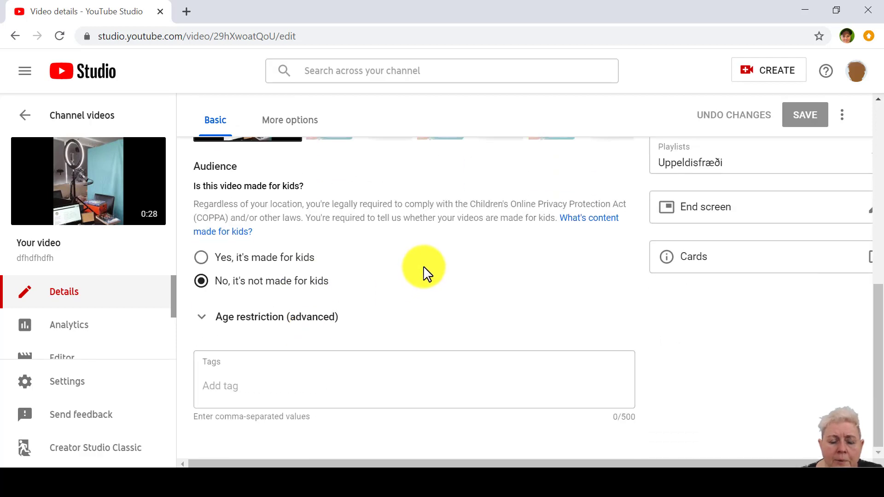
scroll(396, 407, "up", 8)
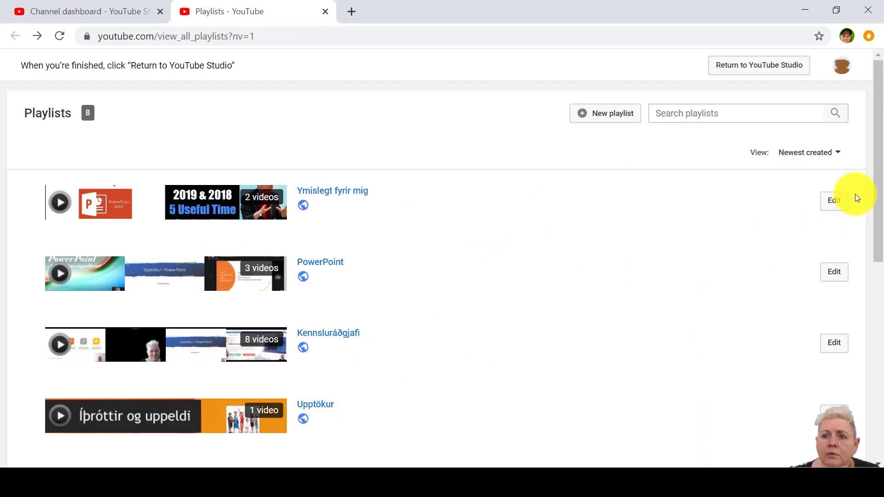
Switch to the classic Creator Studio and open the dfhdfhdfh video's Info & Settings page
left_click(846, 69)
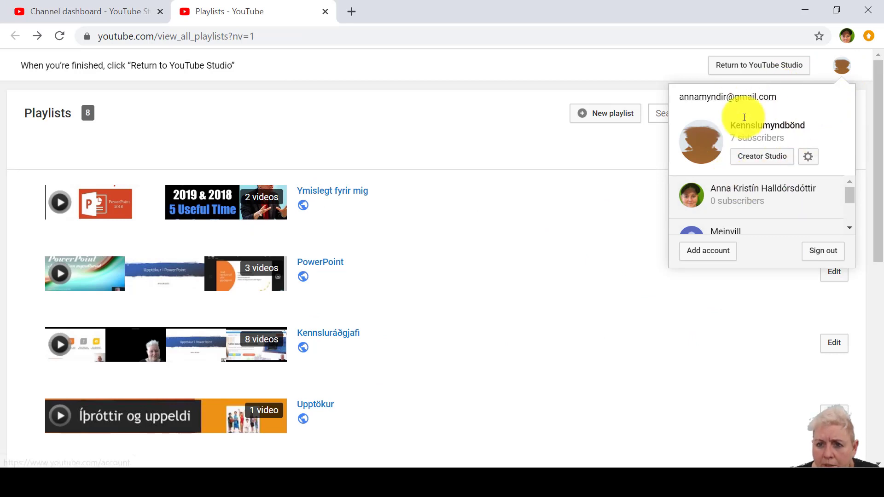
left_click(762, 162)
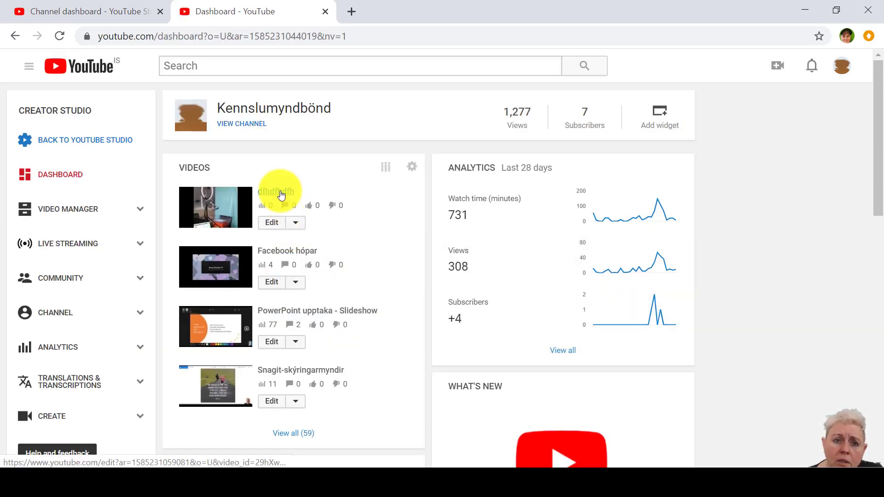
left_click(281, 195)
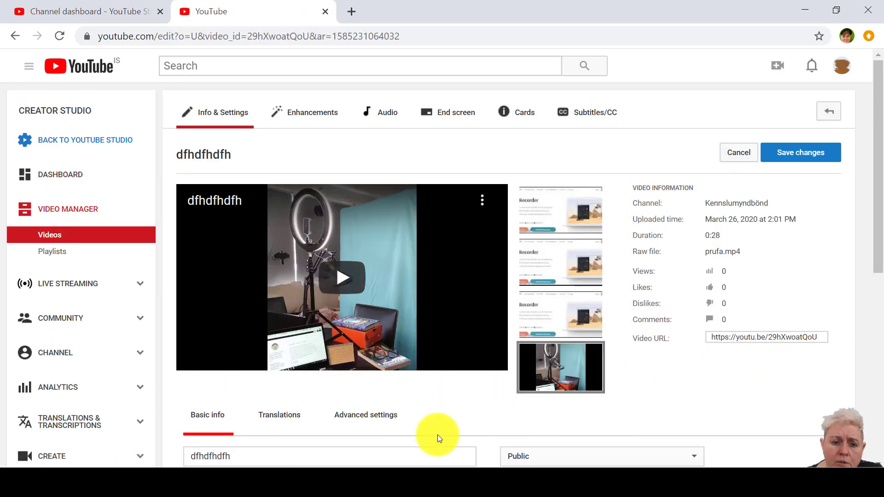
scroll(438, 438, "down", 2)
scroll(321, 401, "up", 2)
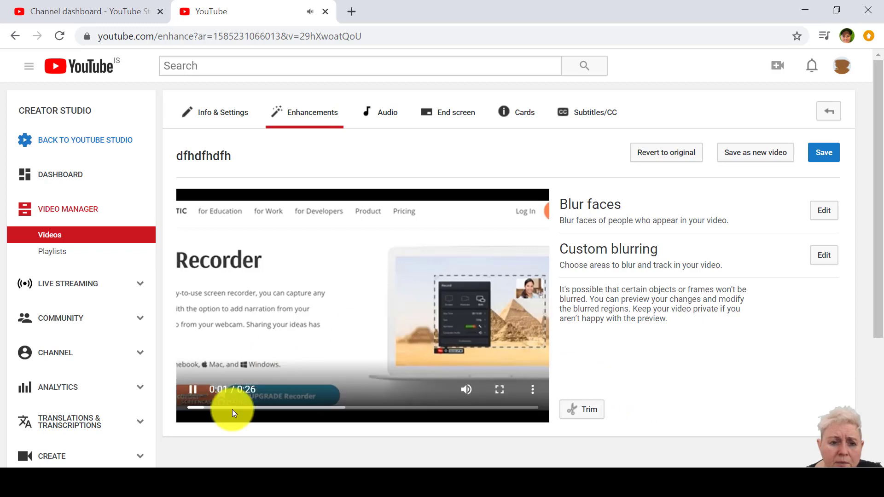
Examine the video's Enhancements and Audio editing pages, pausing the preview playback on each
left_click(192, 391)
scroll(385, 319, "down", 3)
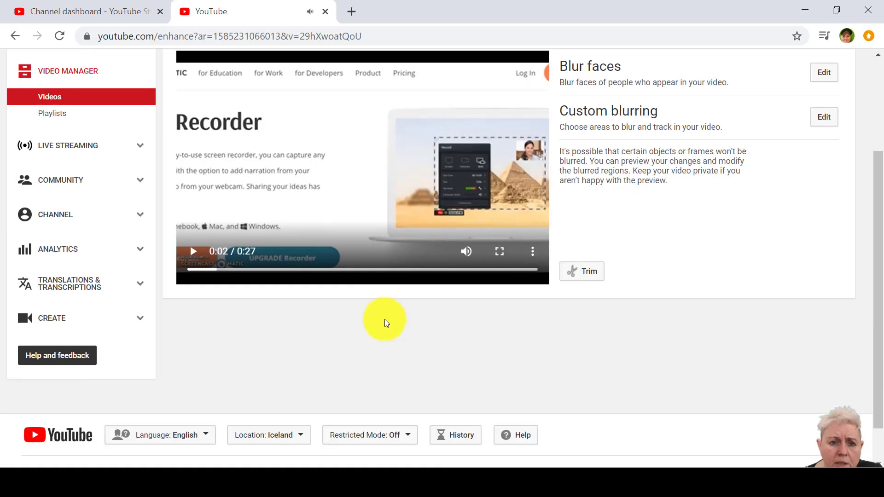
scroll(385, 322, "up", 3)
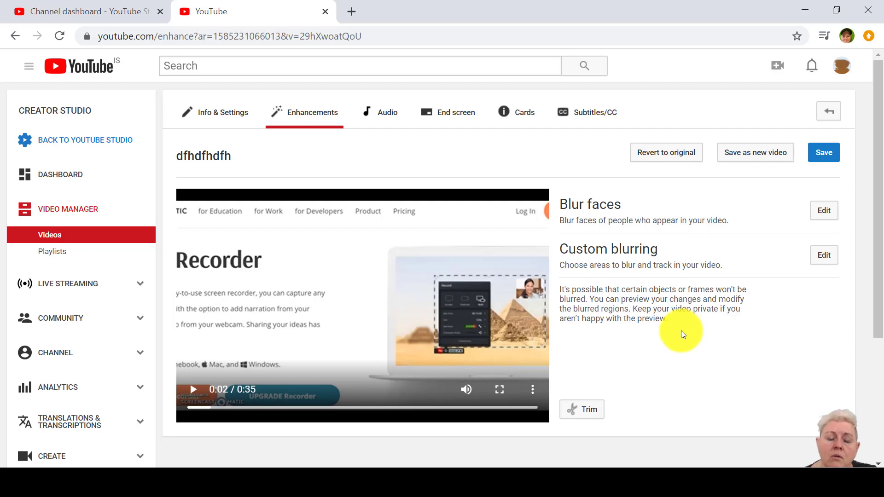
left_click(383, 111)
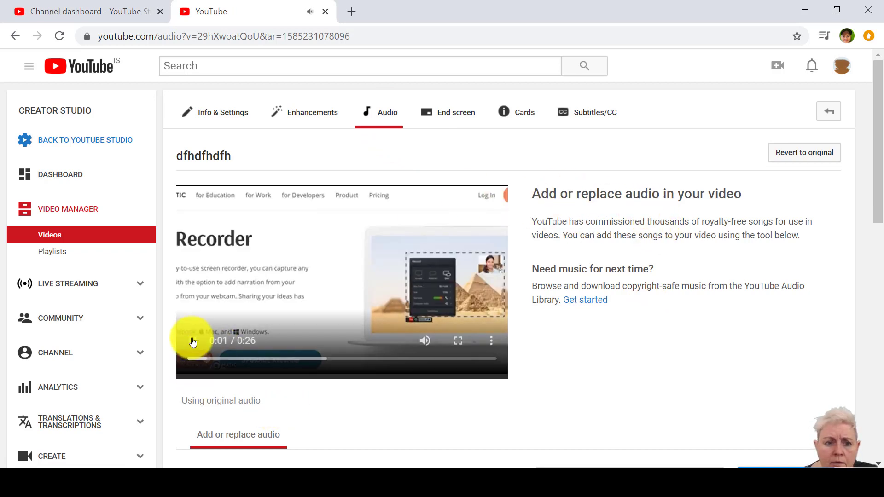
left_click(198, 343)
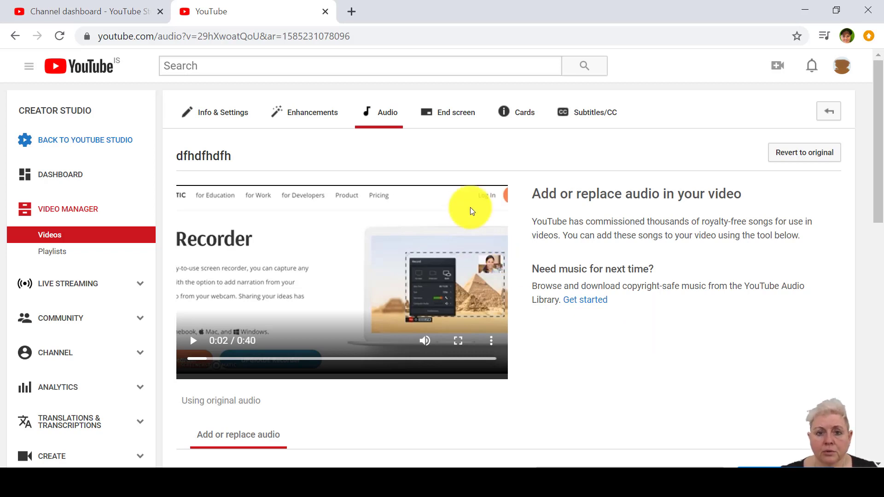
Check the video's End screen and Subtitles/CC pages and return to YouTube Studio
left_click(453, 114)
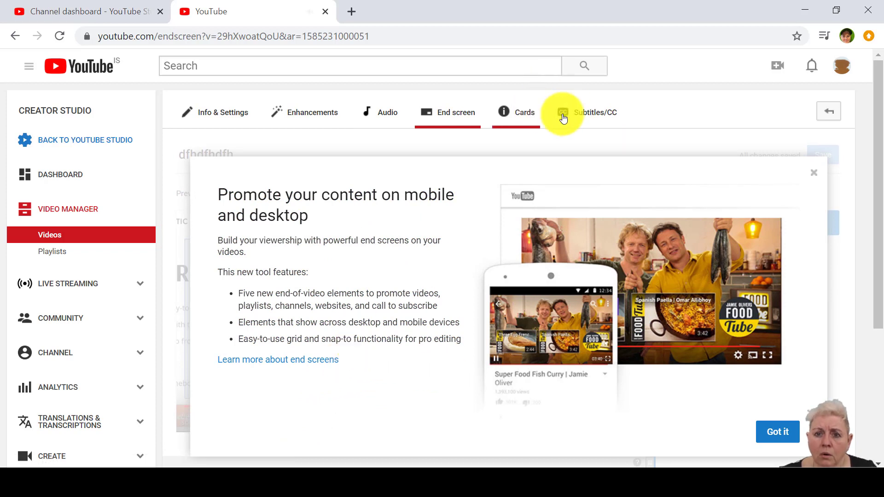
left_click(596, 115)
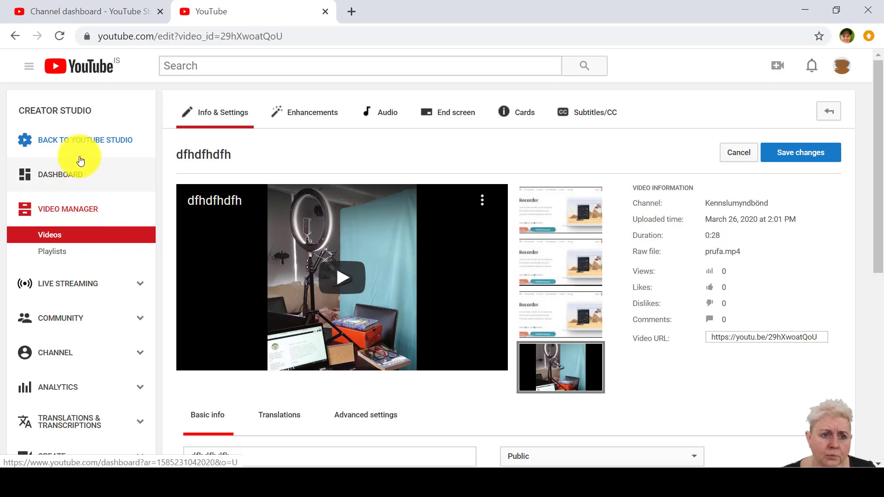
left_click(74, 143)
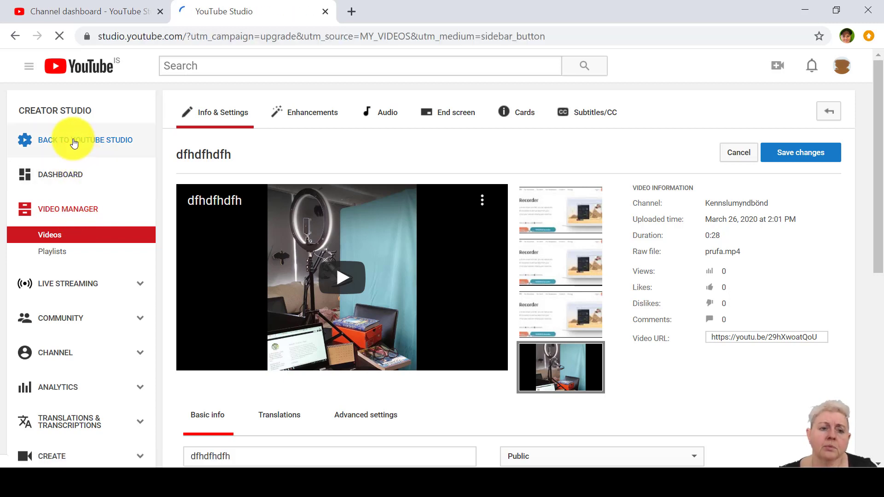